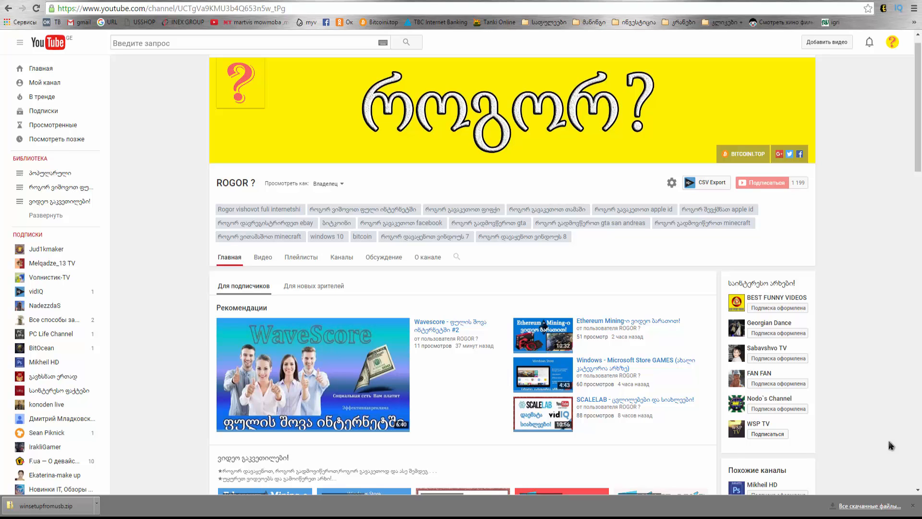
- Minimize the browser to reveal the desktop and move the WinSetupFromUSB_1-0-beta6.rar archive to an empty area
{"action": "left_click", "coordinate": [912, 505]}
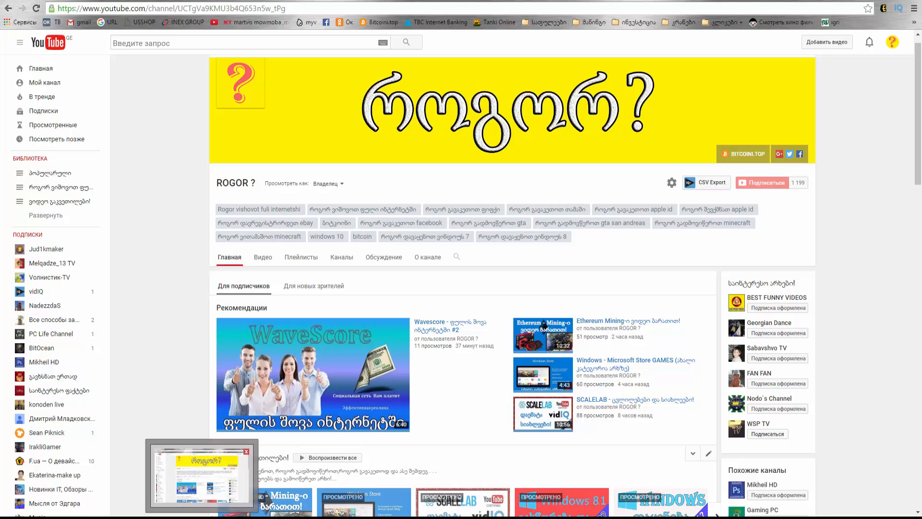
{"action": "left_click", "coordinate": [201, 517]}
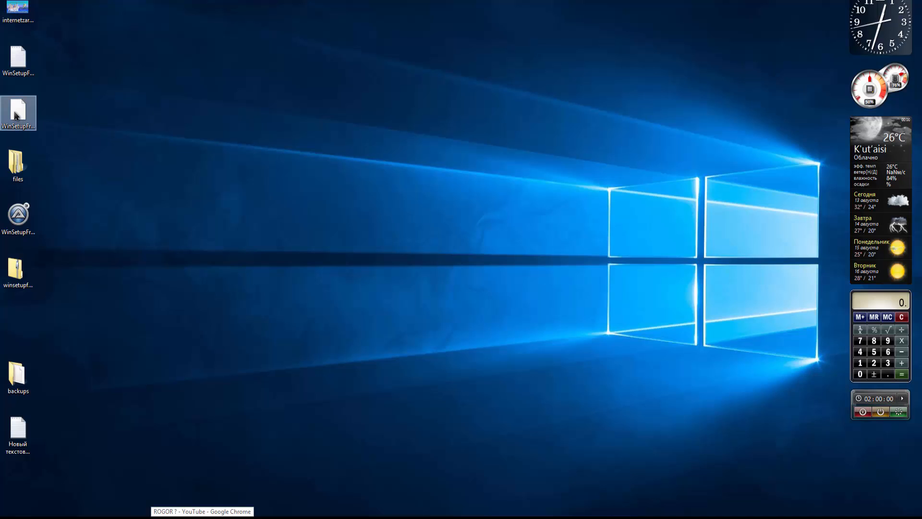
{"action": "right_click", "coordinate": [18, 116]}
{"action": "left_click_drag", "start_coordinate": [18, 117], "coordinate": [185, 74]}
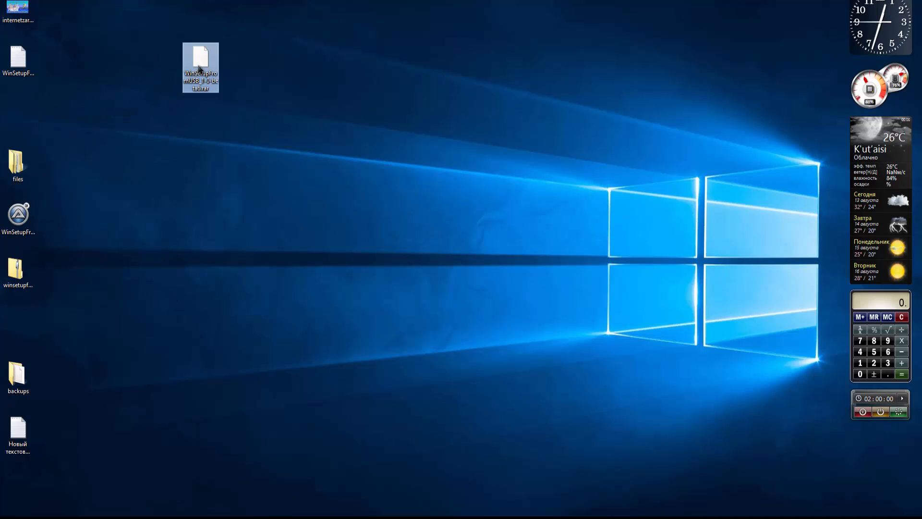
- Open the WinSetupFromUSB_1-0-beta6.rar archive in 7-Zip
{"action": "right_click", "coordinate": [199, 65]}
{"action": "mouse_move", "coordinate": [237, 85]}
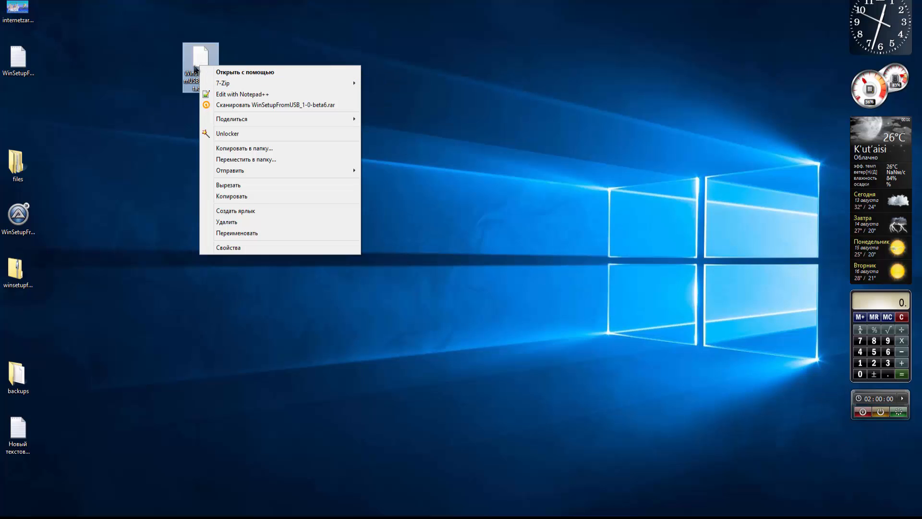
{"action": "key", "text": "Escape"}
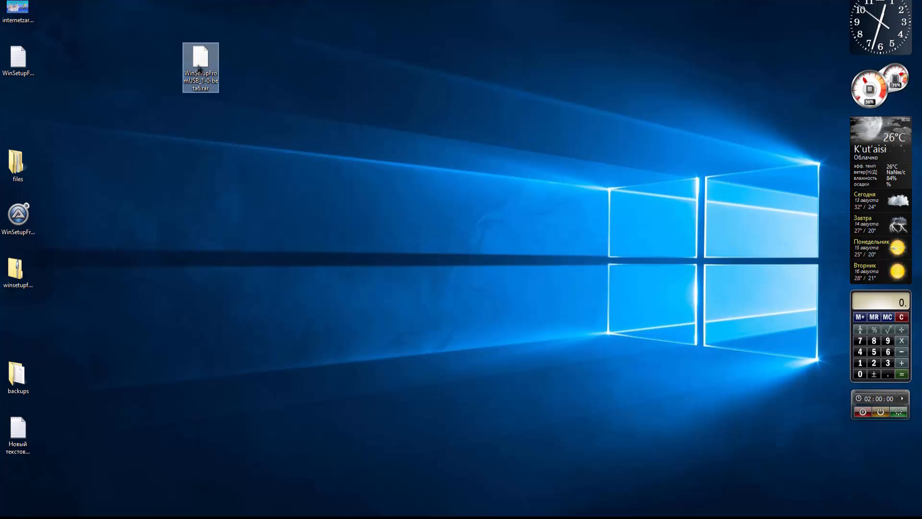
{"action": "right_click", "coordinate": [201, 75]}
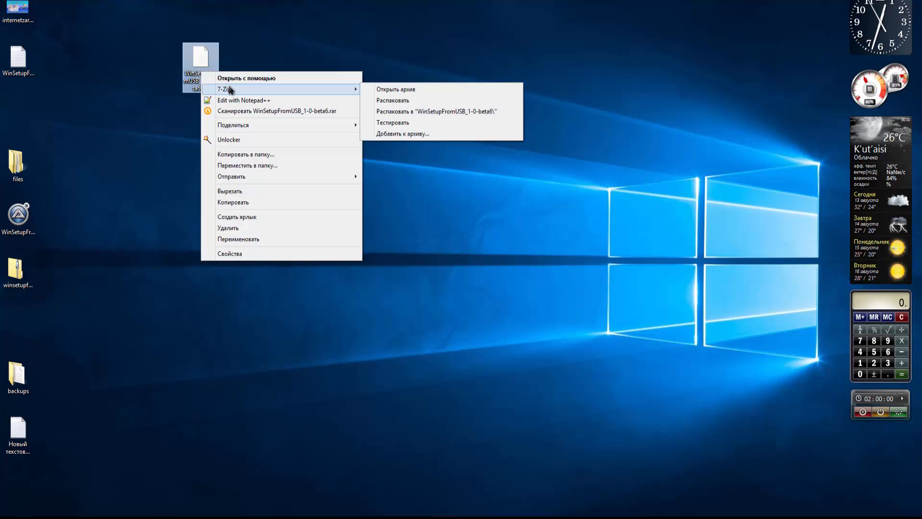
{"action": "left_click", "coordinate": [394, 89]}
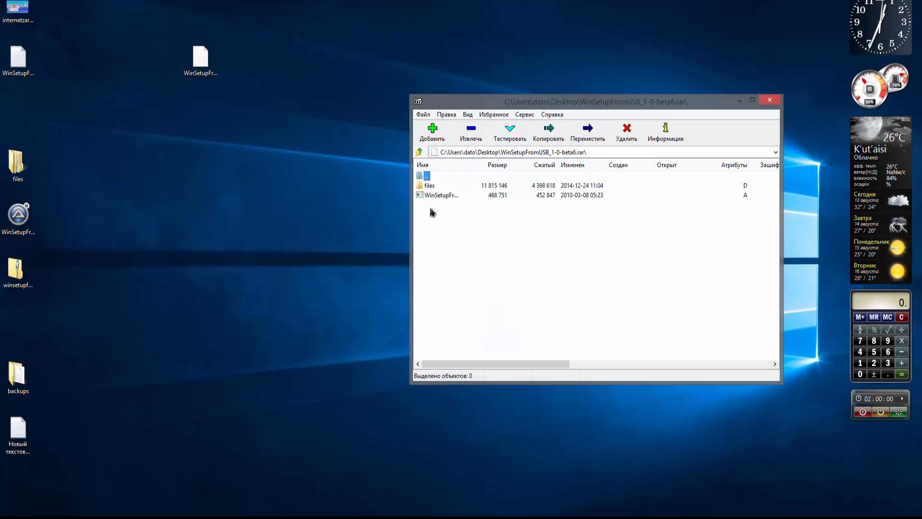
- Extract the files folder and the WinSetupFromUSB program to the desktop, replacing existing files, and close the archive
{"action": "left_click_drag", "start_coordinate": [430, 208], "coordinate": [115, 195]}
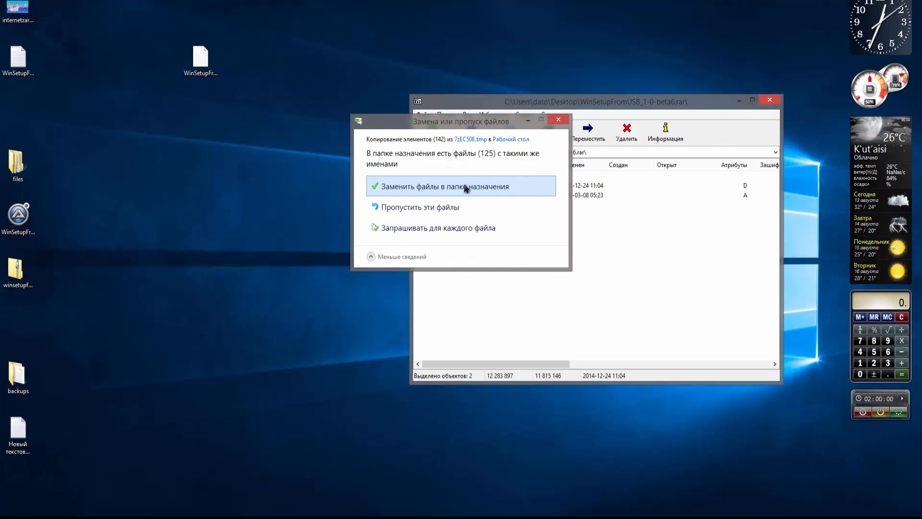
{"action": "left_click", "coordinate": [469, 187]}
{"action": "left_click", "coordinate": [769, 101]}
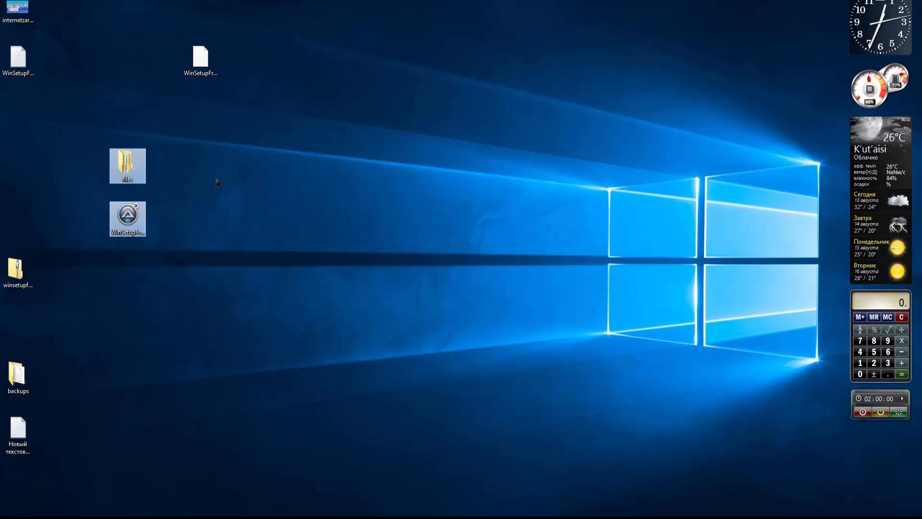
- Launch the extracted WinSetupFromUSB 1.0 beta6 and check the flash drive's letter in the computer's drive list
{"action": "left_click", "coordinate": [126, 220]}
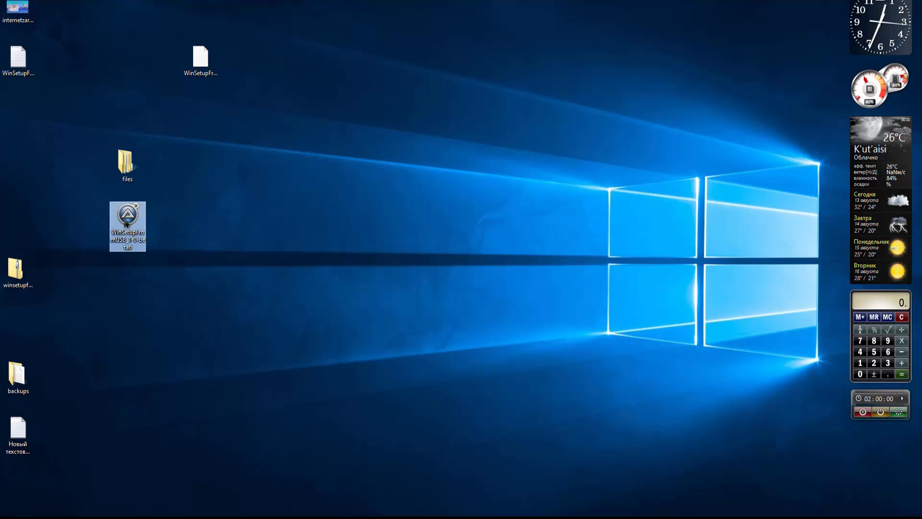
{"action": "double_click", "coordinate": [127, 218]}
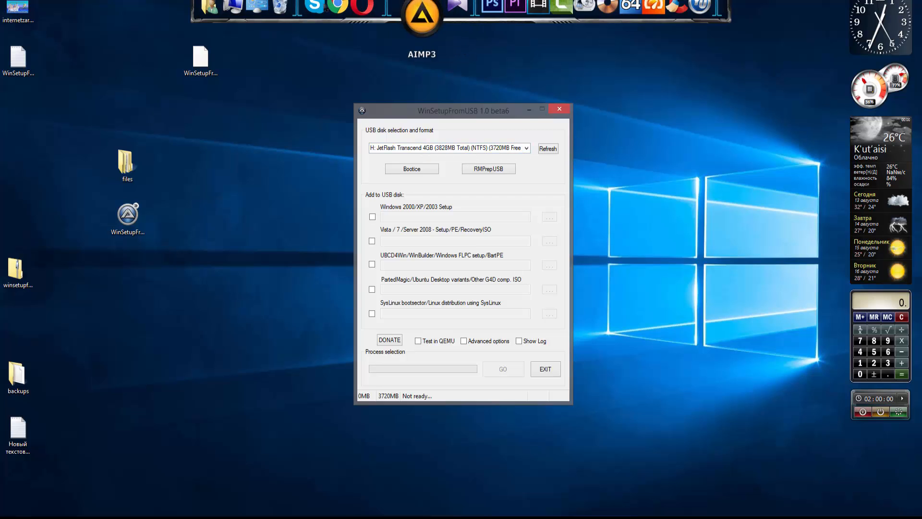
{"action": "left_click", "coordinate": [258, 25]}
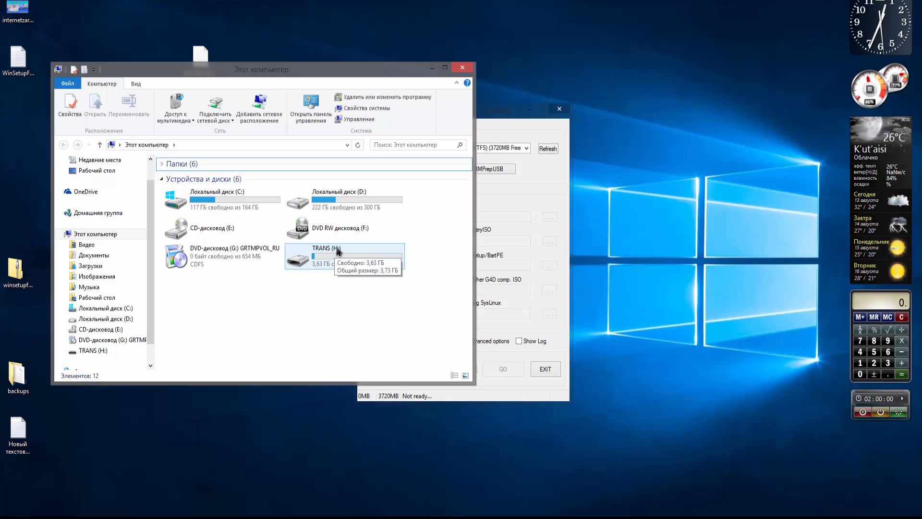
{"action": "left_click", "coordinate": [459, 69]}
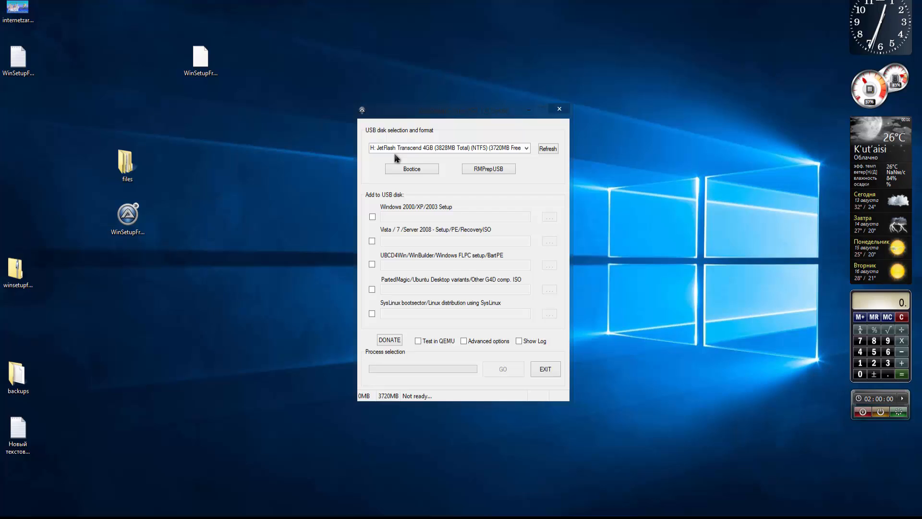
- Open Bootice from WinSetupFromUSB and choose USB: JetFlashTranscend 4GB (3.7 GB, H:) as the destination disk
{"action": "left_click_drag", "start_coordinate": [452, 116], "coordinate": [464, 111]}
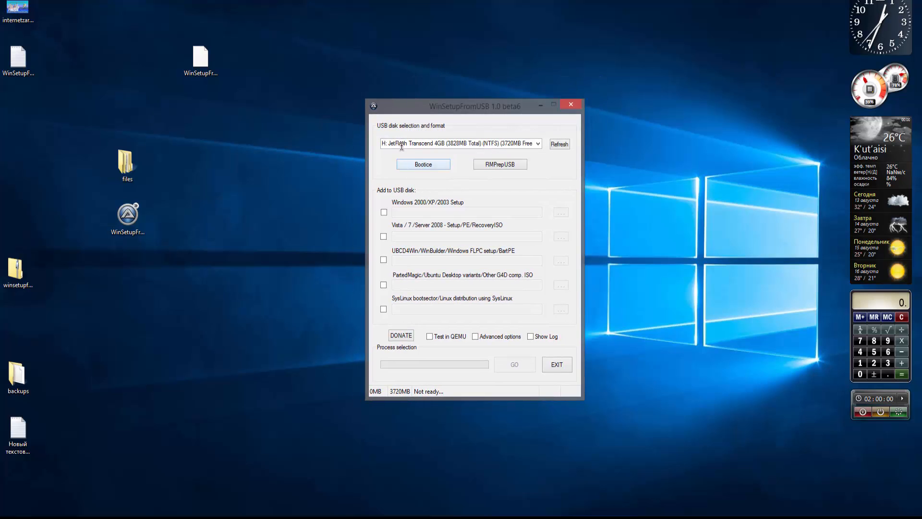
{"action": "left_click", "coordinate": [382, 143]}
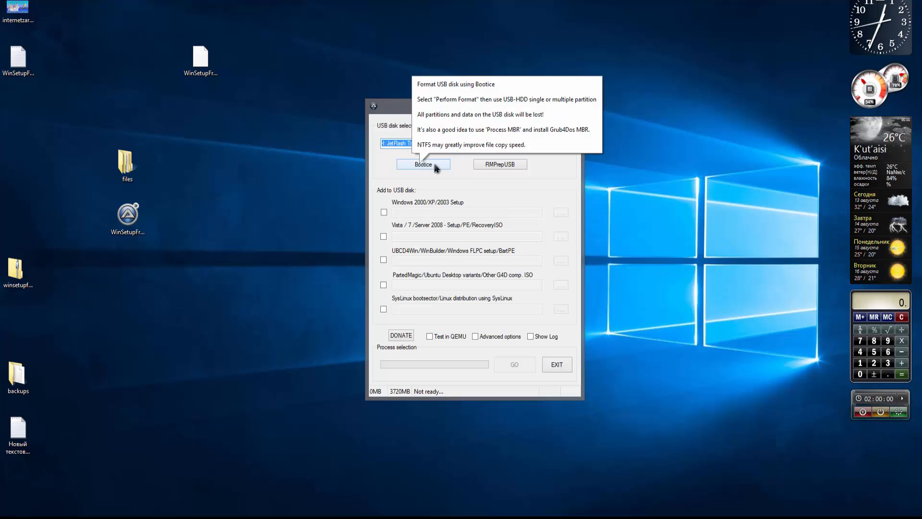
{"action": "left_click", "coordinate": [415, 165]}
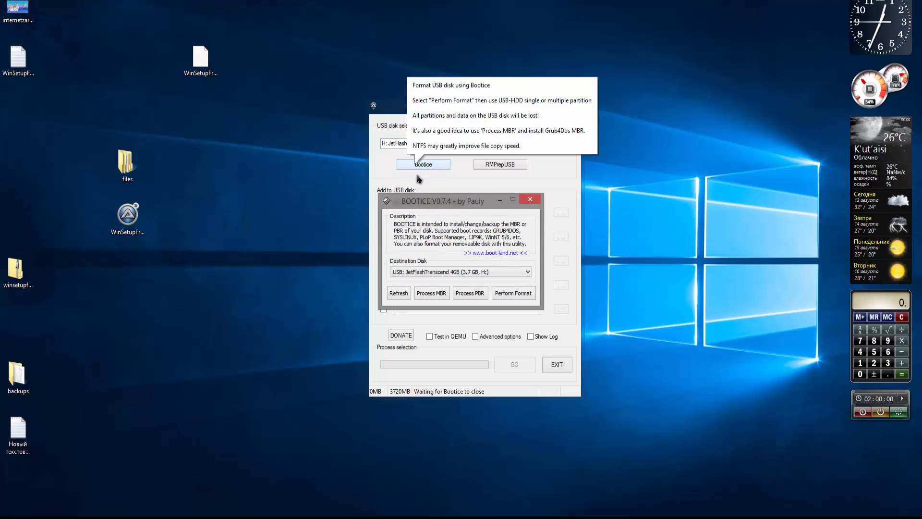
{"action": "left_click", "coordinate": [484, 272]}
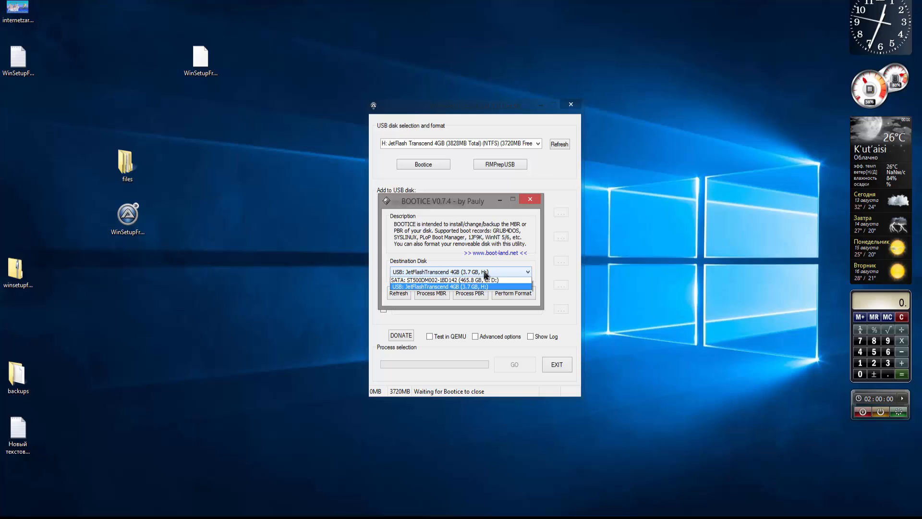
{"action": "left_click", "coordinate": [414, 288]}
{"action": "left_click", "coordinate": [413, 272]}
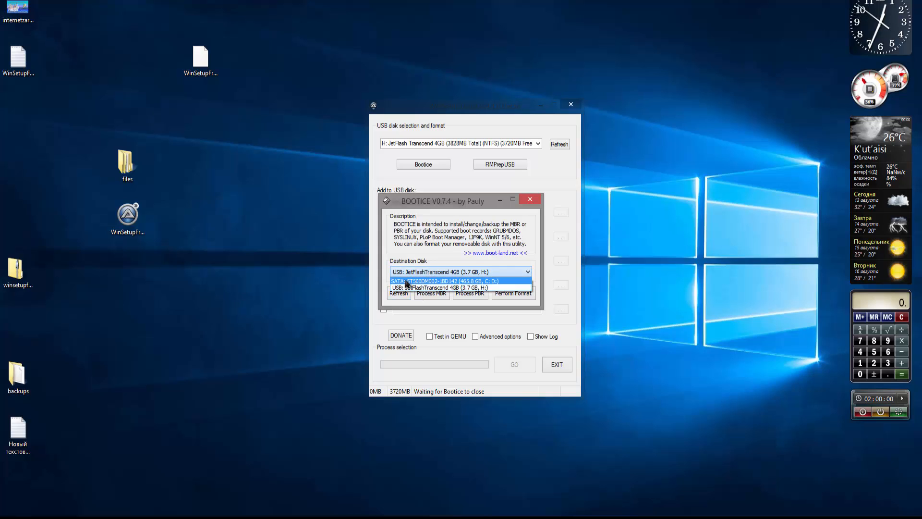
{"action": "left_click", "coordinate": [412, 280]}
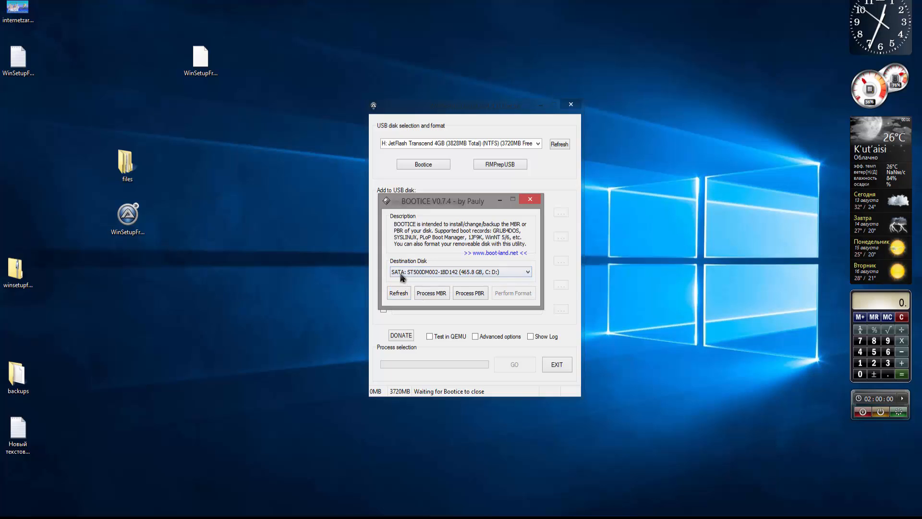
{"action": "left_click", "coordinate": [446, 277]}
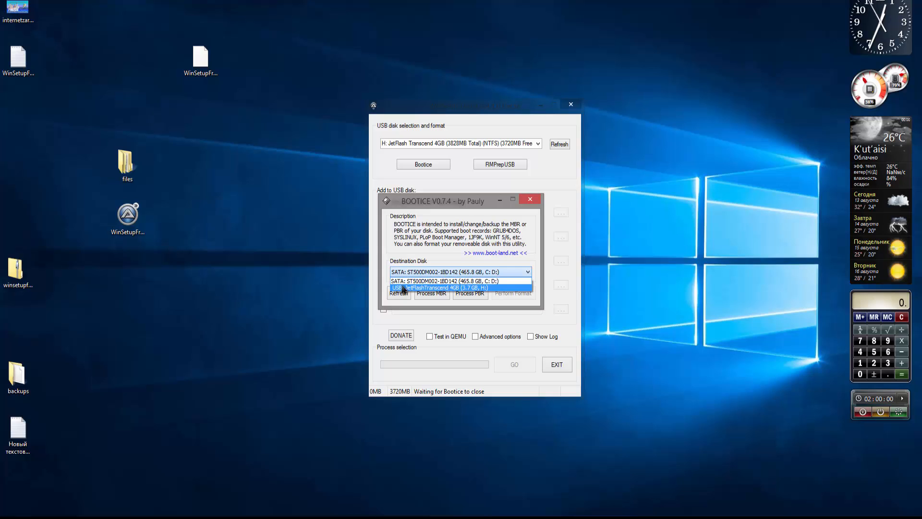
{"action": "left_click", "coordinate": [401, 288]}
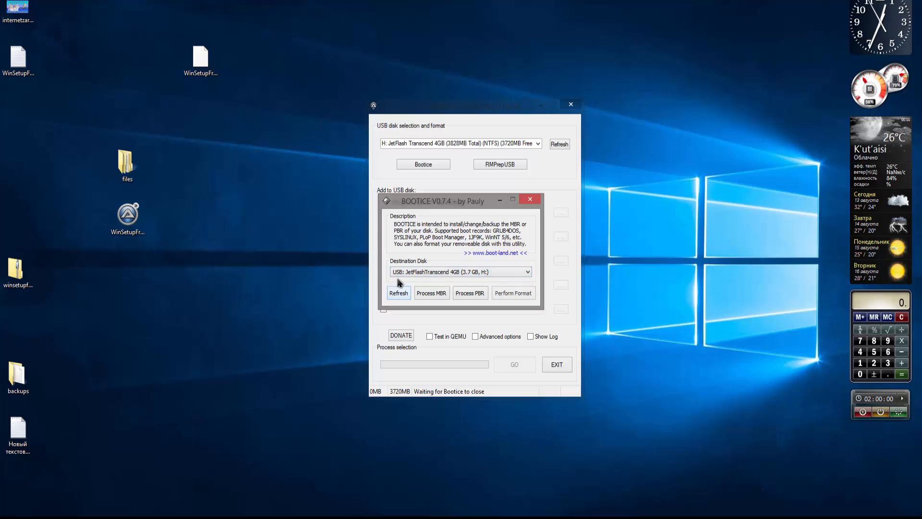
- Format the flash drive in USB-HDD mode (Single Partition) with the NTFS file system and the volume label rogor
{"action": "left_click", "coordinate": [514, 294]}
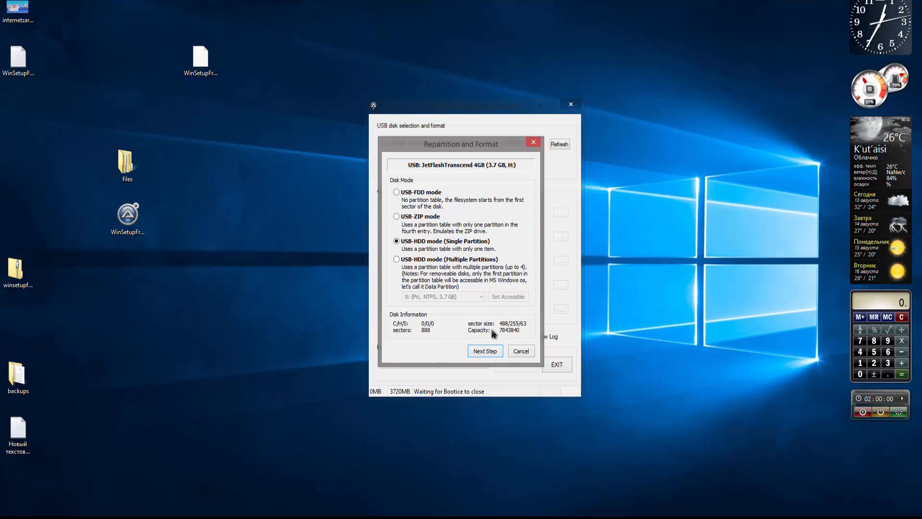
{"action": "left_click", "coordinate": [483, 351]}
{"action": "left_click", "coordinate": [468, 251]}
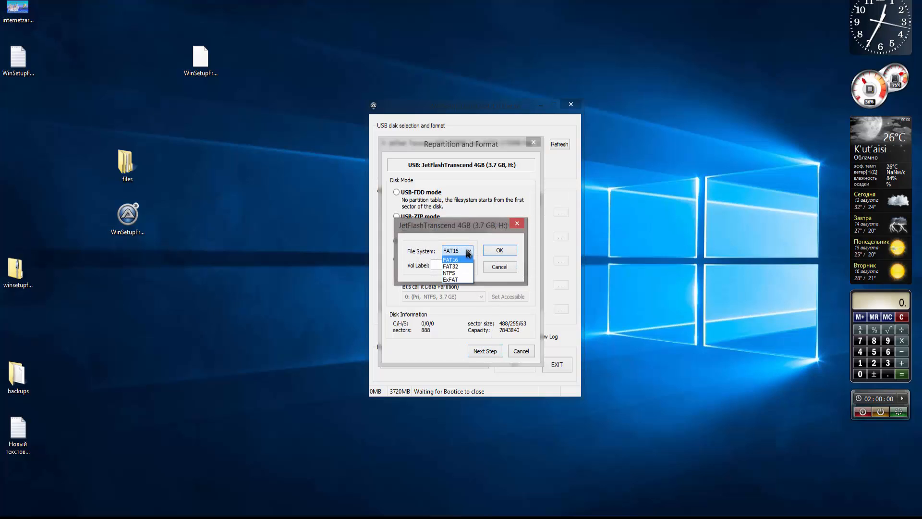
{"action": "left_click", "coordinate": [454, 273]}
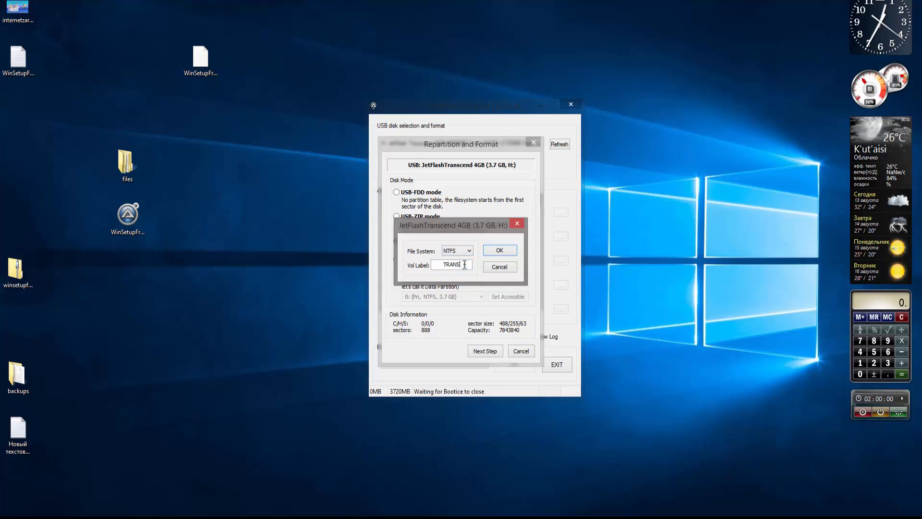
{"action": "left_click_drag", "start_coordinate": [455, 265], "coordinate": [441, 263]}
{"action": "type", "text": "rogor"}
{"action": "left_click", "coordinate": [498, 250]}
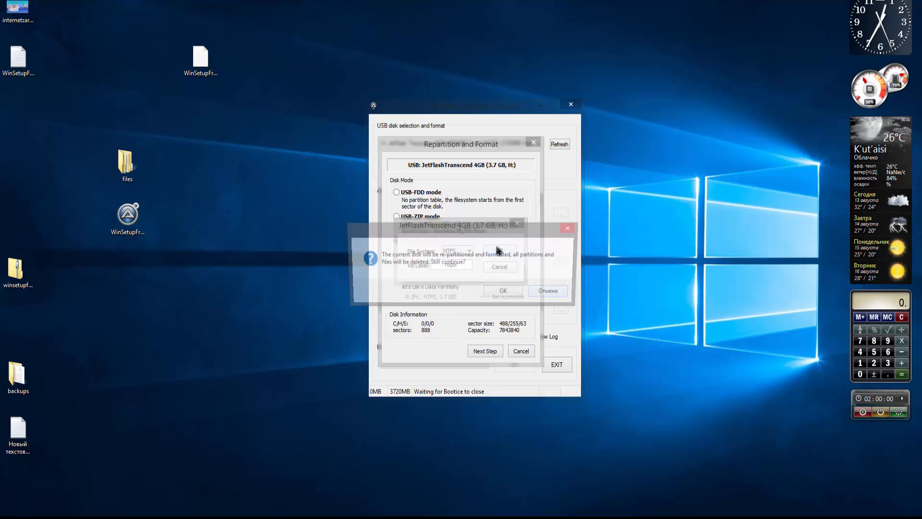
{"action": "left_click", "coordinate": [503, 293]}
{"action": "left_click", "coordinate": [534, 294]}
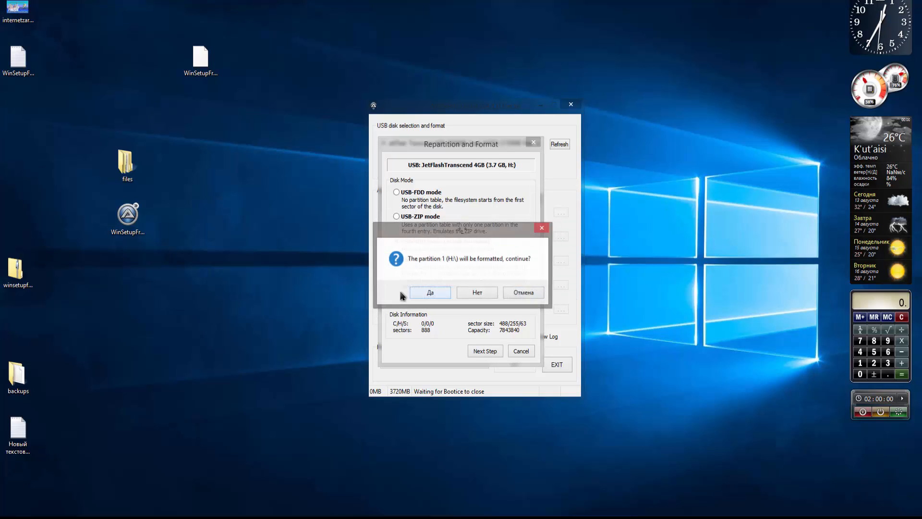
{"action": "left_click", "coordinate": [425, 294]}
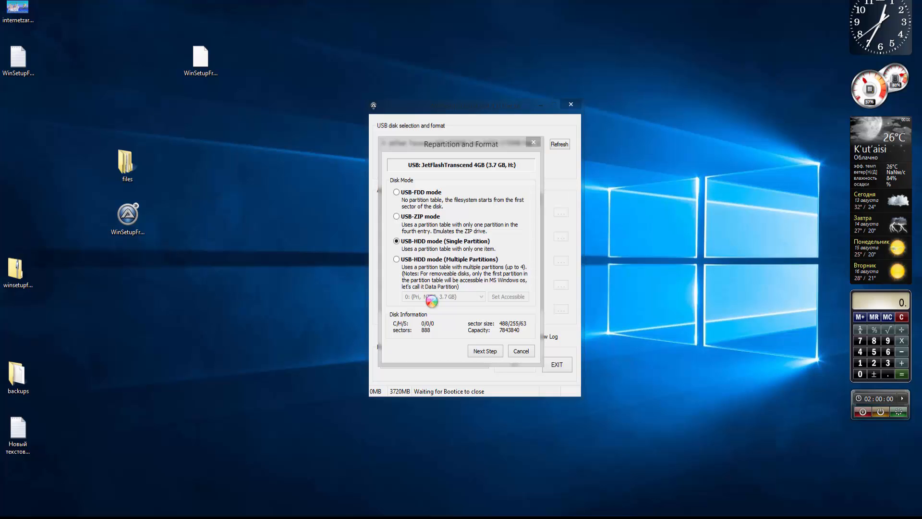
{"action": "left_click", "coordinate": [538, 294]}
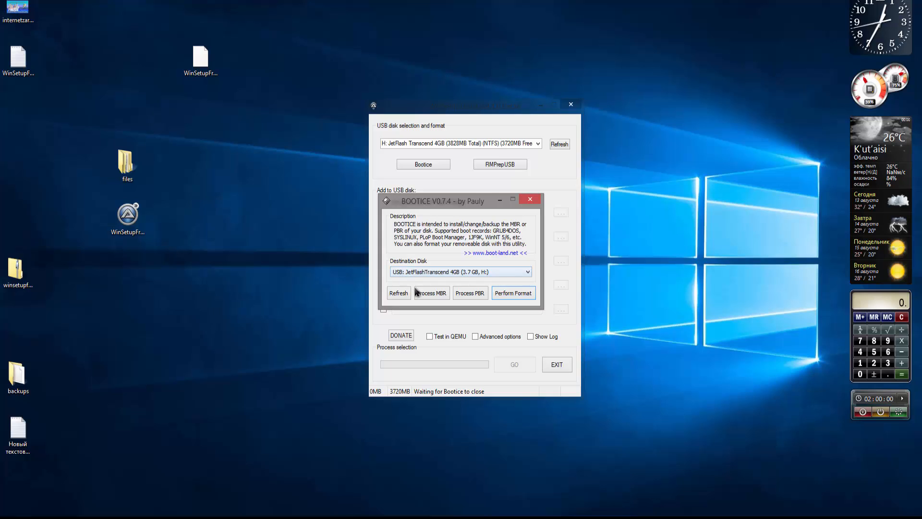
- Install the Windows NT 5.x MBR on the flash drive and close Bootice
{"action": "left_click", "coordinate": [429, 297]}
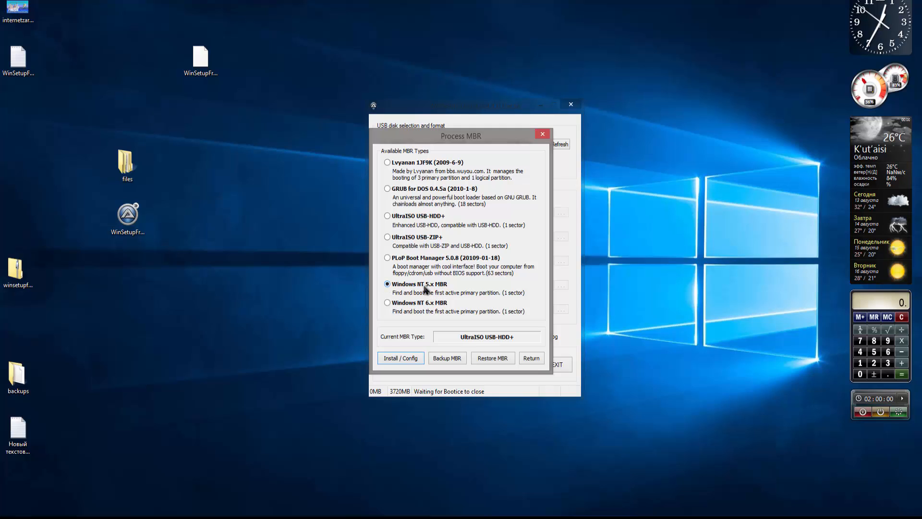
{"action": "left_click", "coordinate": [389, 285]}
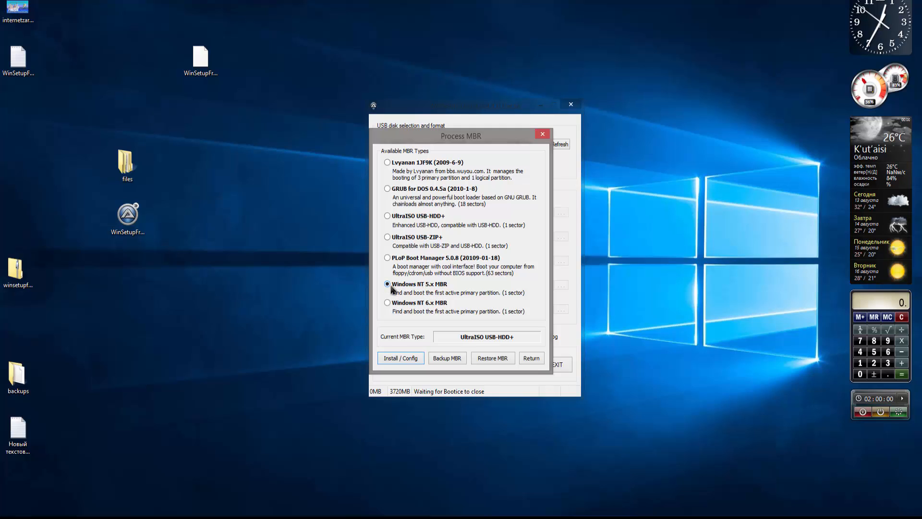
{"action": "left_click", "coordinate": [404, 361]}
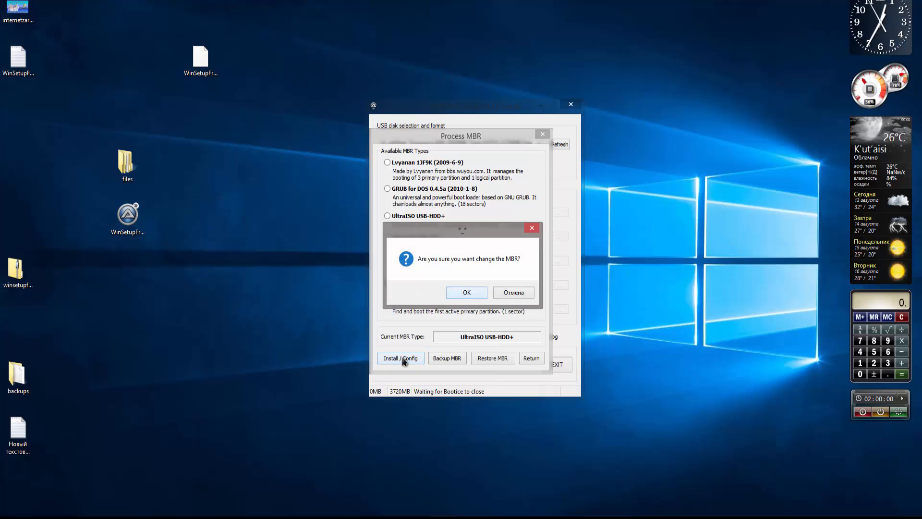
{"action": "left_click", "coordinate": [466, 292]}
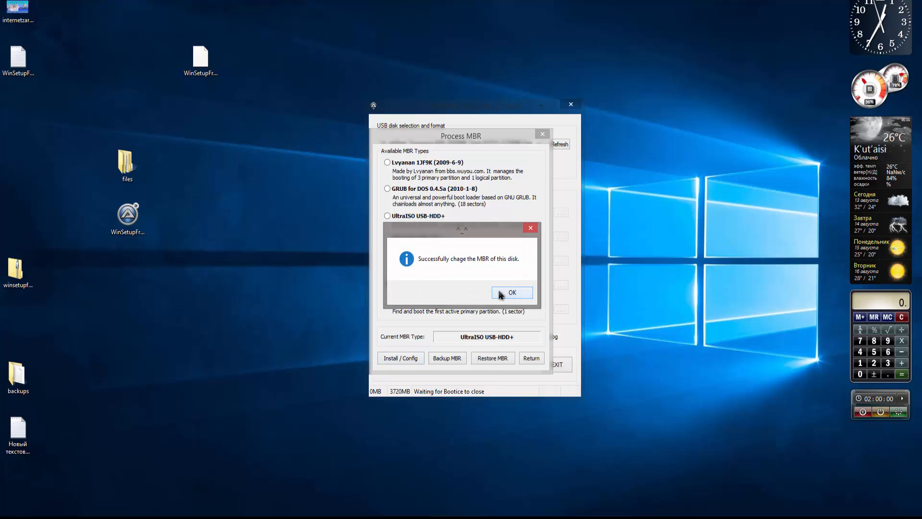
{"action": "left_click", "coordinate": [501, 293]}
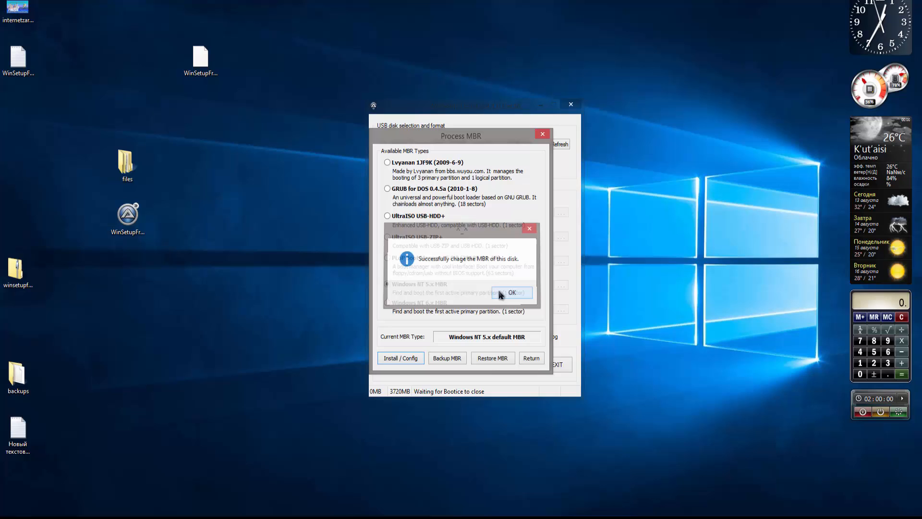
{"action": "left_click", "coordinate": [542, 136]}
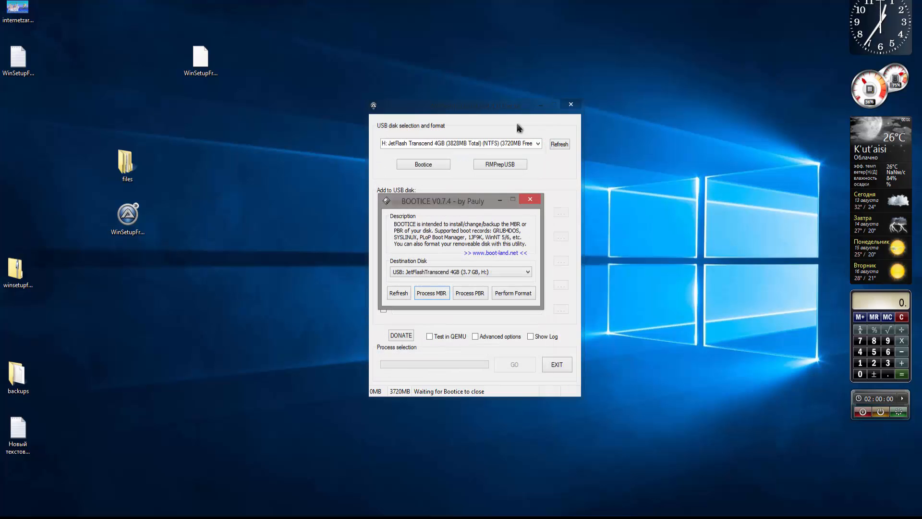
{"action": "left_click", "coordinate": [530, 200]}
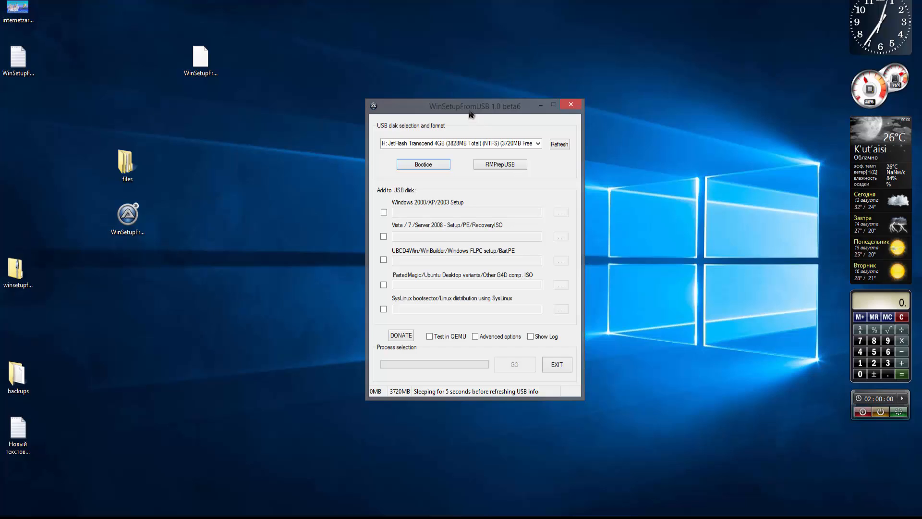
{"action": "left_click_drag", "start_coordinate": [469, 113], "coordinate": [486, 120]}
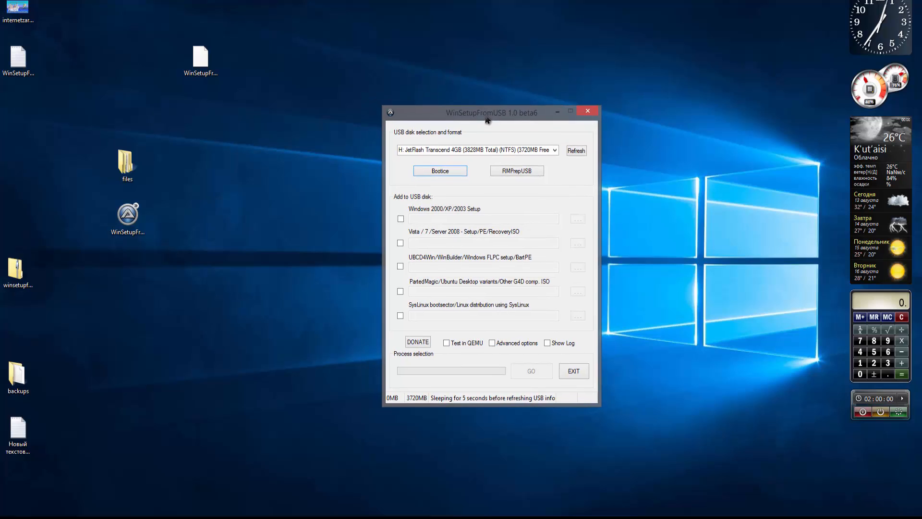
{"action": "left_click", "coordinate": [401, 219]}
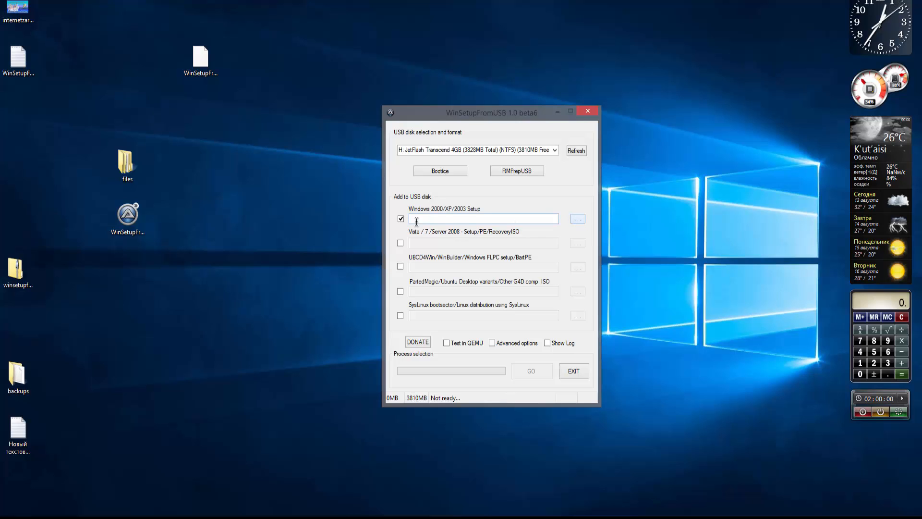
{"action": "left_click", "coordinate": [578, 220]}
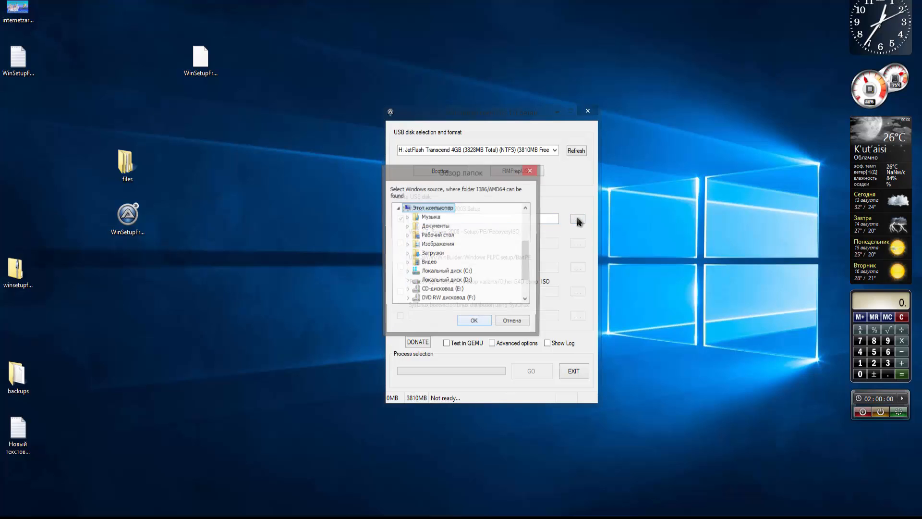
{"action": "left_click", "coordinate": [510, 325]}
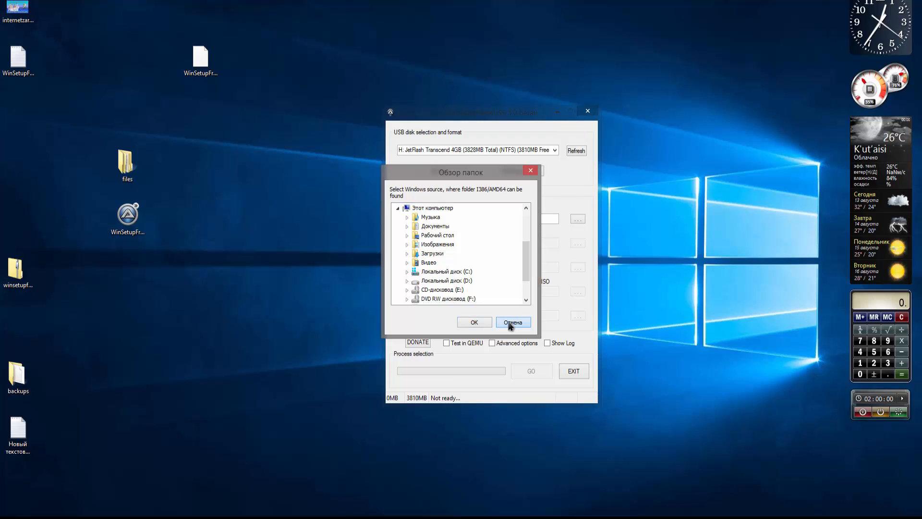
{"action": "left_click", "coordinate": [511, 325]}
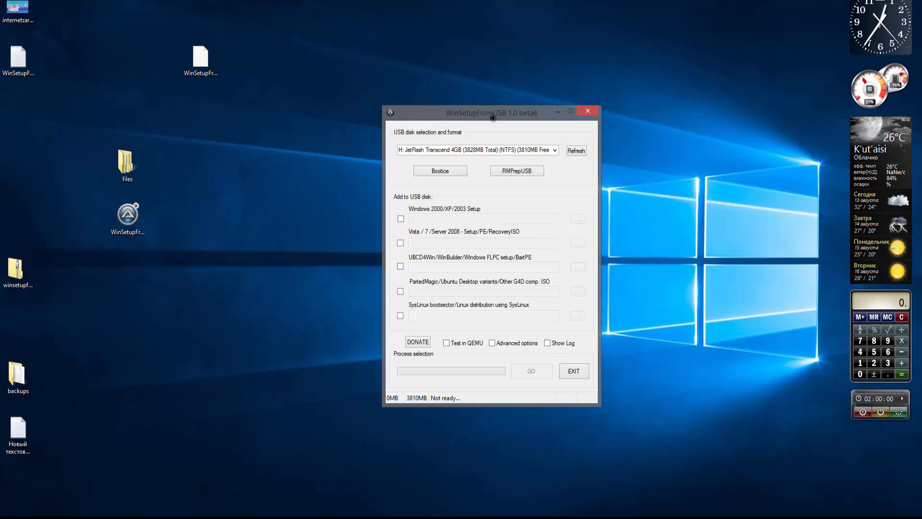
{"action": "mouse_move", "coordinate": [492, 118]}
{"action": "left_mouse_down"}
{"action": "mouse_move", "coordinate": [481, 125]}
{"action": "mouse_move", "coordinate": [487, 101]}
{"action": "left_mouse_up"}
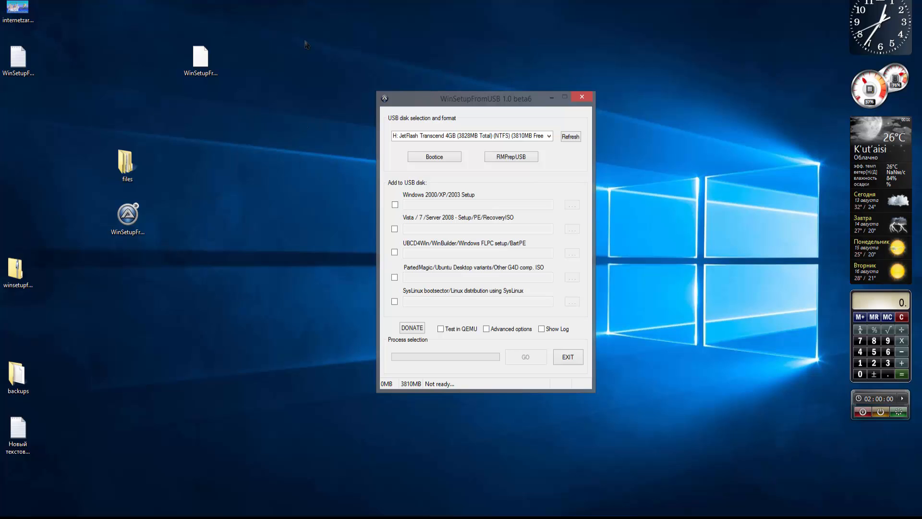
- Open the computer's drive list and browse the contents of local disk D:
{"action": "mouse_move", "coordinate": [314, 7]}
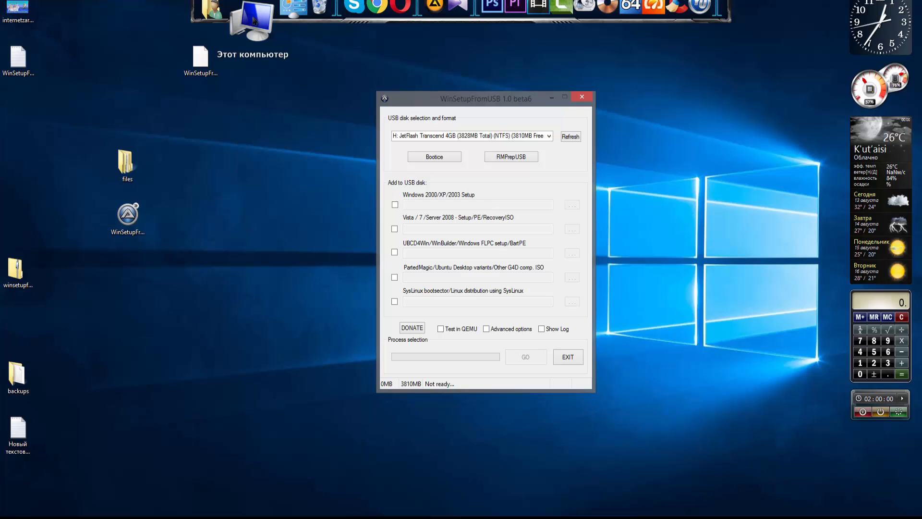
{"action": "left_click", "coordinate": [256, 23]}
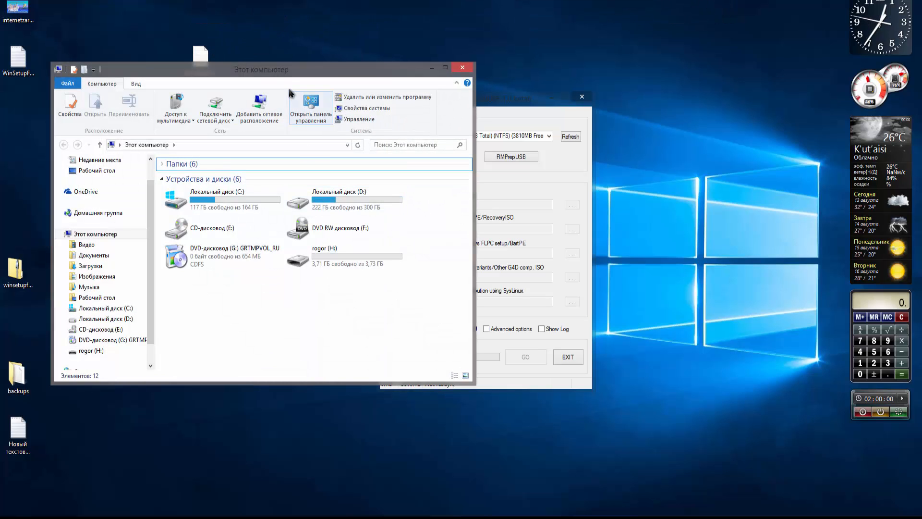
{"action": "left_click_drag", "start_coordinate": [282, 75], "coordinate": [409, 93]}
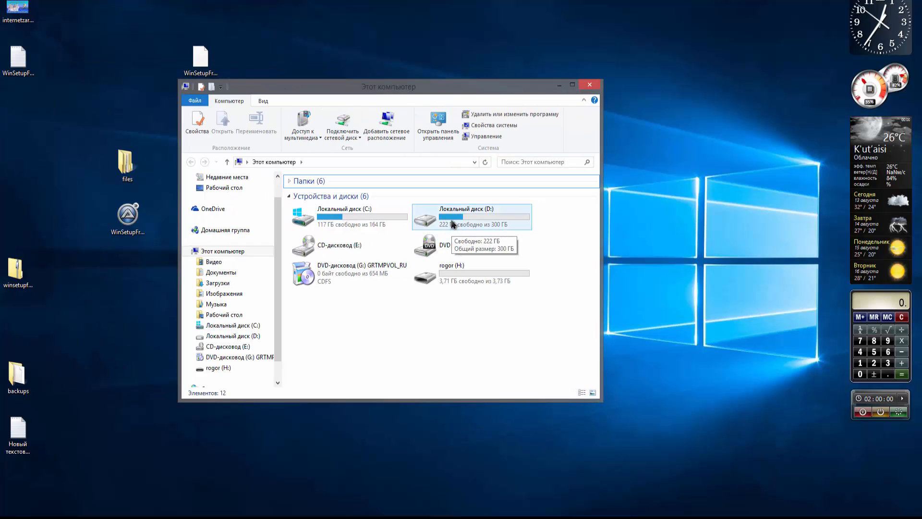
{"action": "left_click", "coordinate": [453, 223]}
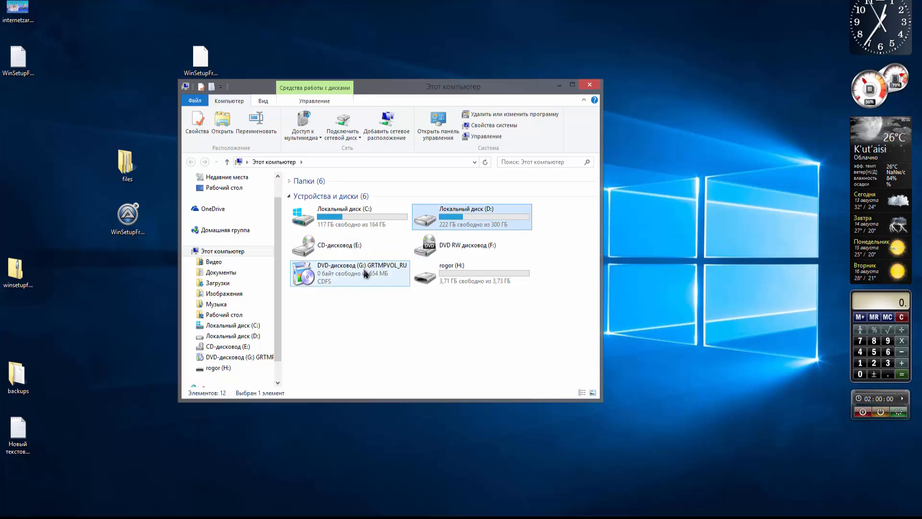
{"action": "double_click", "coordinate": [446, 226]}
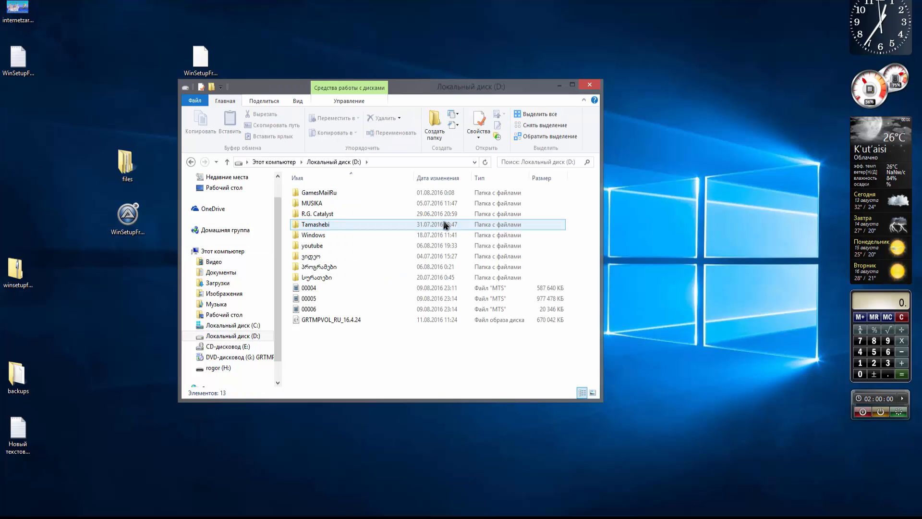
{"action": "left_click_drag", "start_coordinate": [410, 89], "coordinate": [444, 87]}
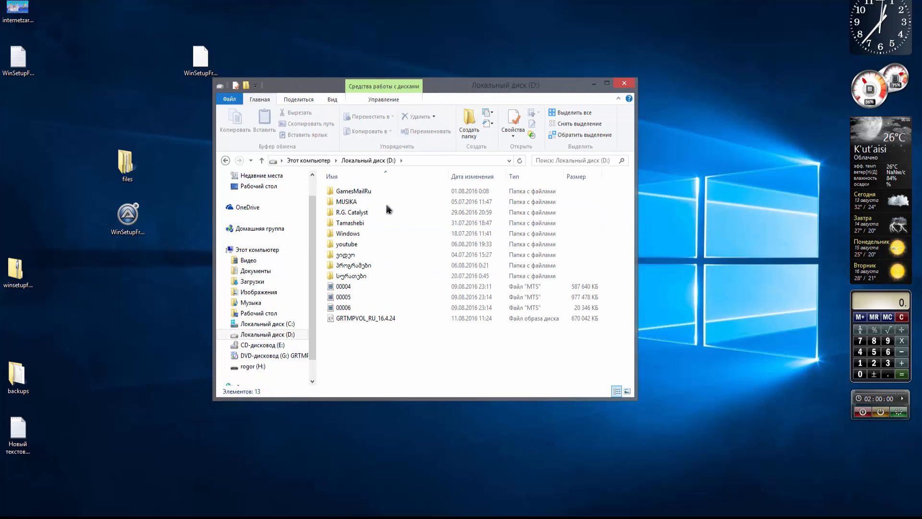
- Mount the GRTMPVOL_RU_16.4.24 disk image, return to the drive list and move its window aside to uncover WinSetupFromUSB
{"action": "left_click", "coordinate": [337, 321]}
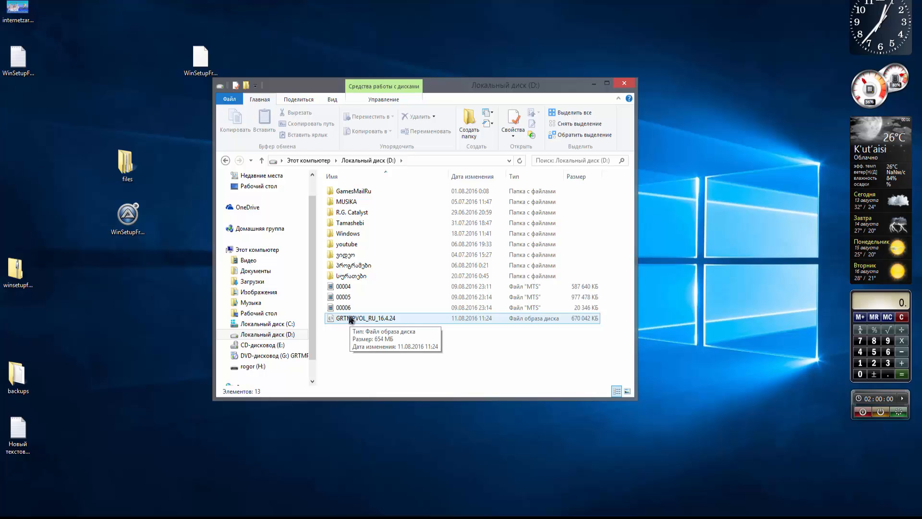
{"action": "double_click", "coordinate": [342, 319]}
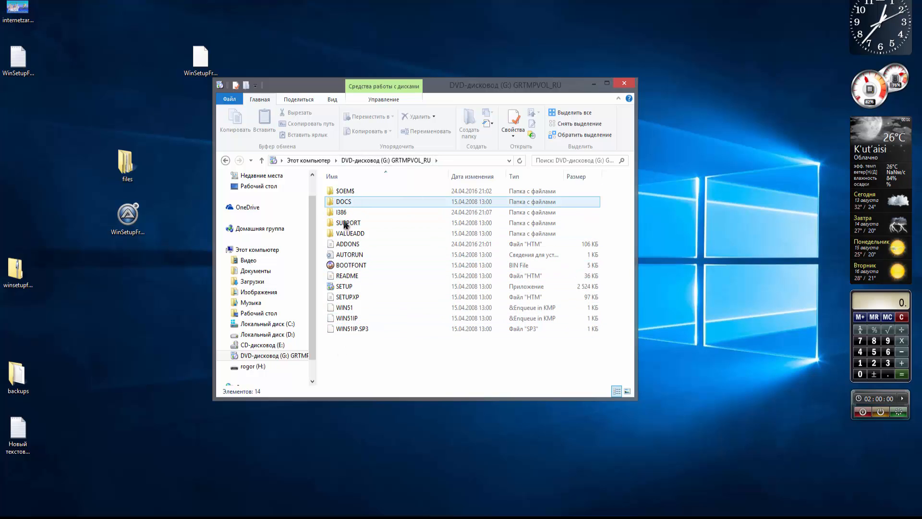
{"action": "left_click", "coordinate": [300, 160]}
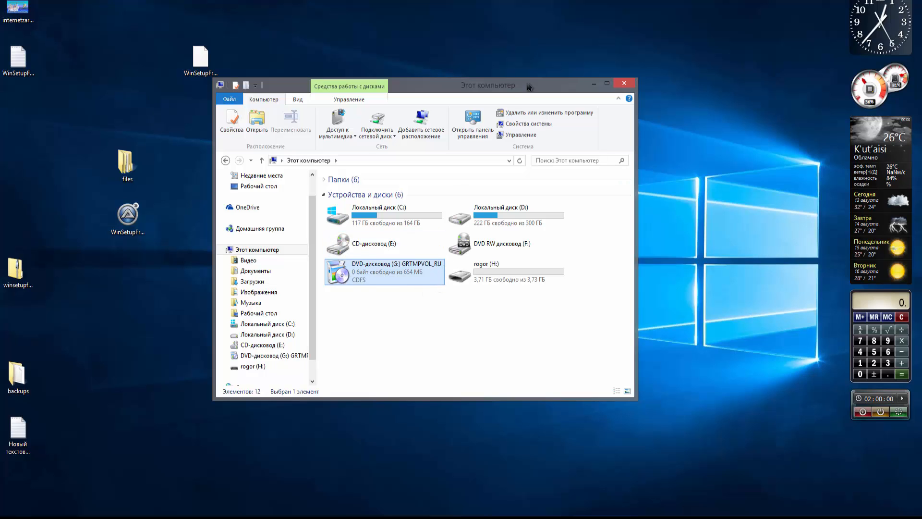
{"action": "left_click_drag", "start_coordinate": [505, 89], "coordinate": [285, 102]}
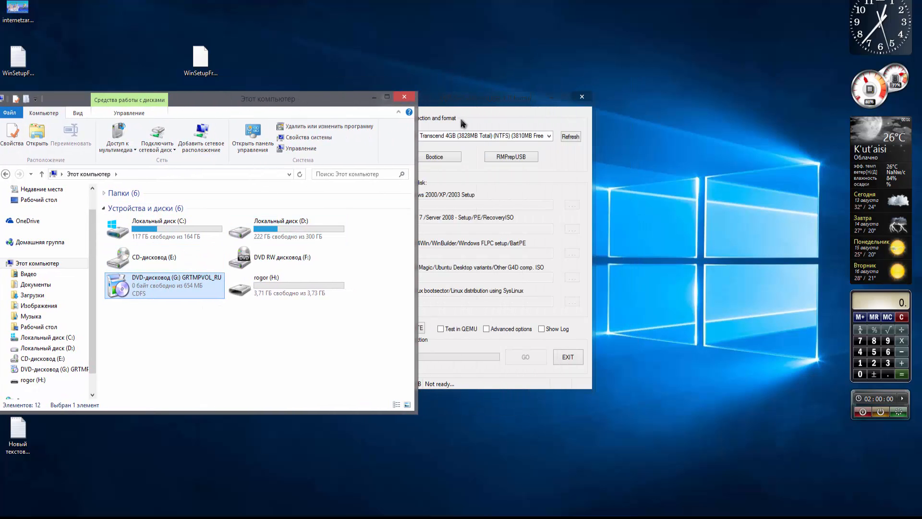
- Enable Windows 2000/XP/2003 Setup in WinSetupFromUSB and select the DVD drive G: GRTMPVOL_RU as the Windows source
{"action": "left_click", "coordinate": [486, 104]}
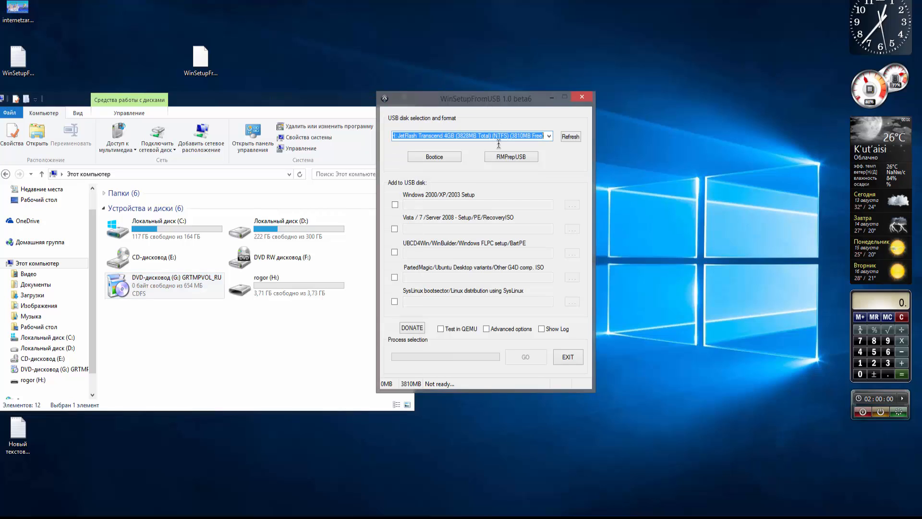
{"action": "left_click", "coordinate": [395, 205]}
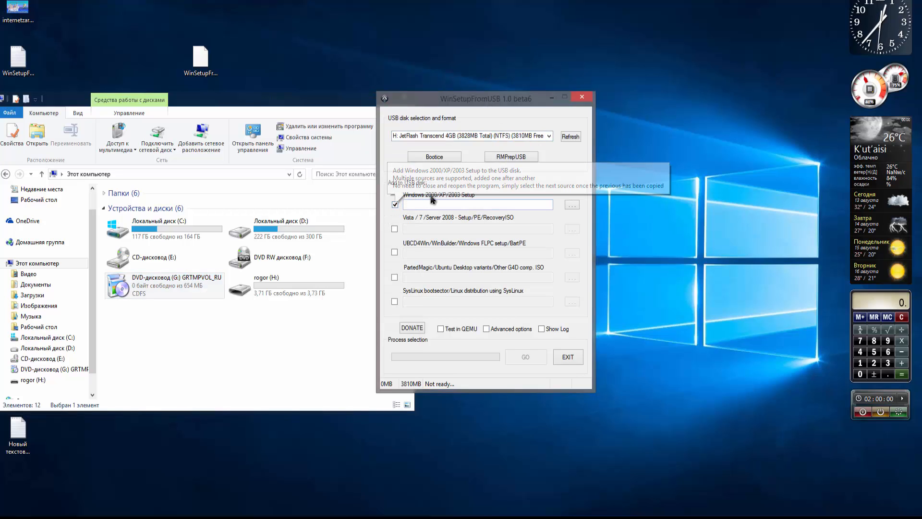
{"action": "left_click", "coordinate": [572, 206]}
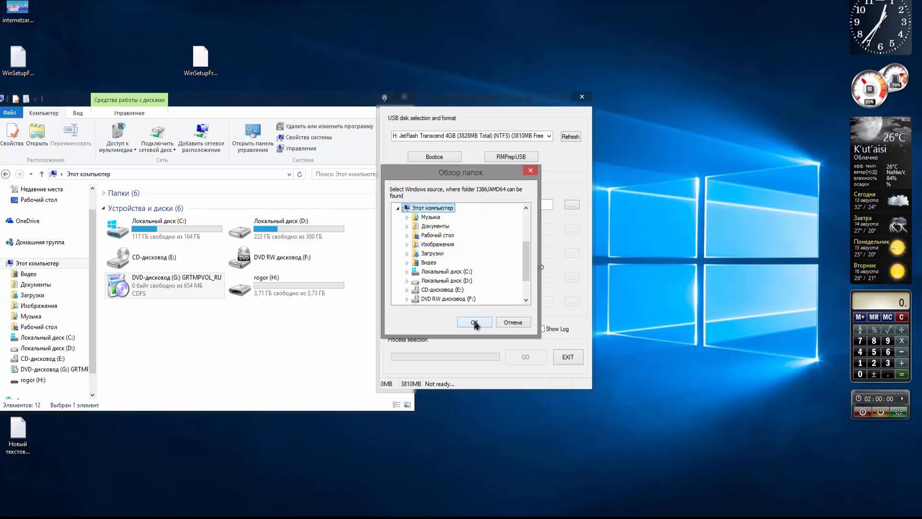
{"action": "left_click_drag", "start_coordinate": [527, 260], "coordinate": [527, 269]}
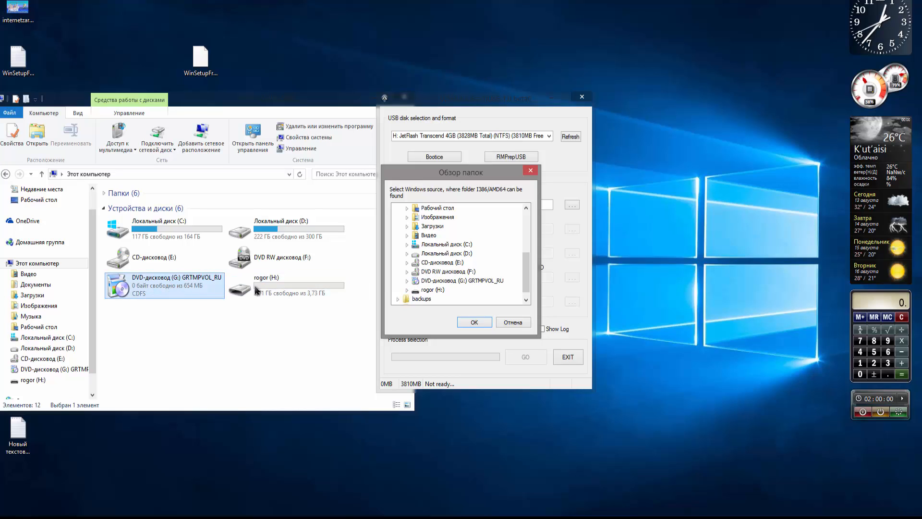
{"action": "left_click", "coordinate": [407, 281]}
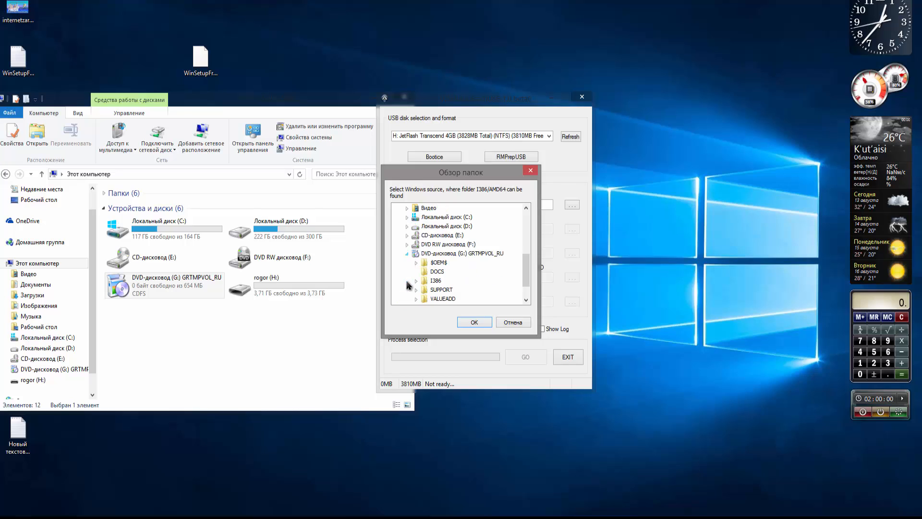
{"action": "left_click", "coordinate": [435, 255]}
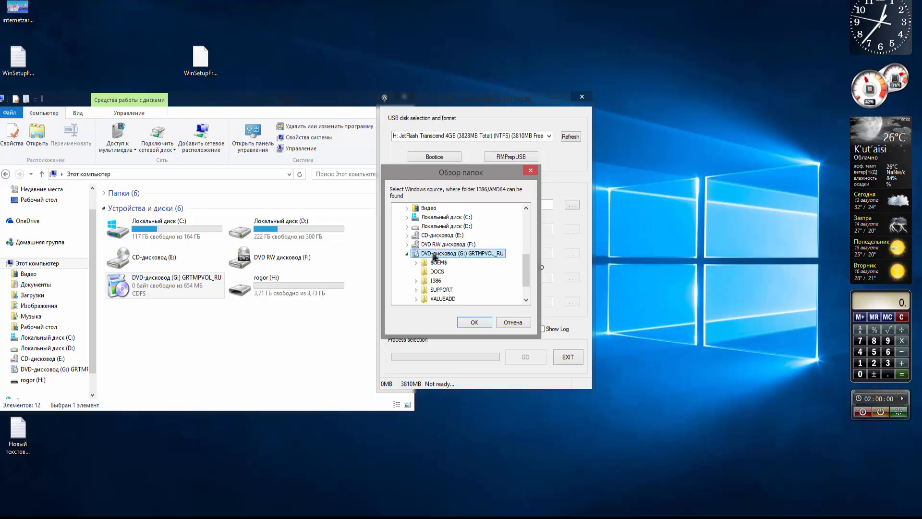
{"action": "left_click", "coordinate": [474, 322]}
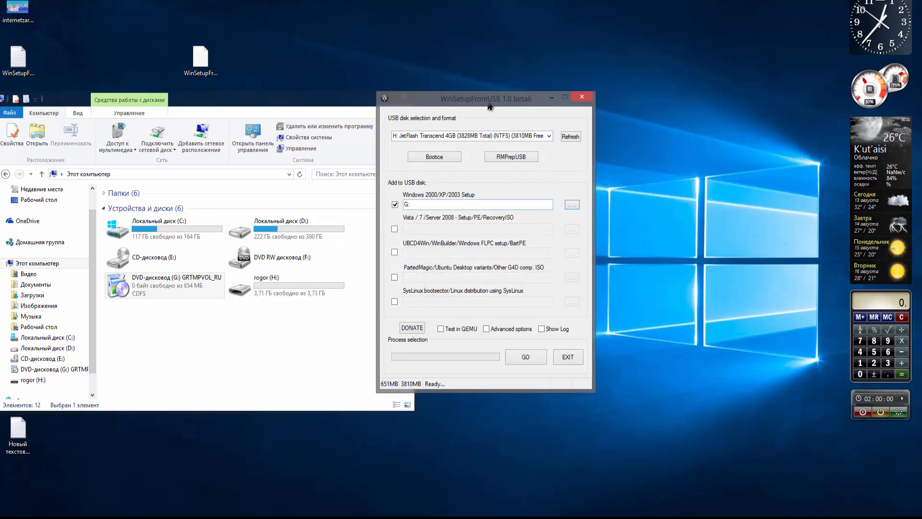
- Start writing the Windows setup to the flash drive and minimize the drive-list window
{"action": "left_click_drag", "start_coordinate": [493, 98], "coordinate": [537, 110]}
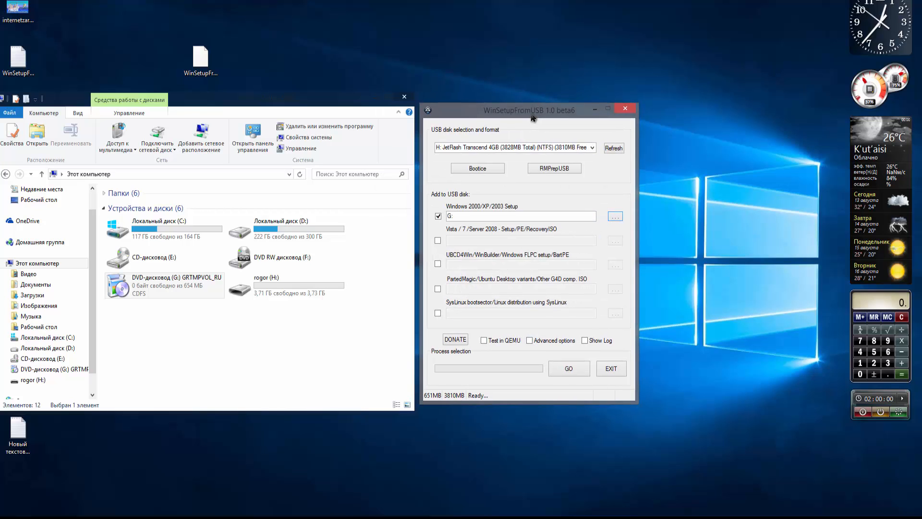
{"action": "left_click", "coordinate": [564, 372]}
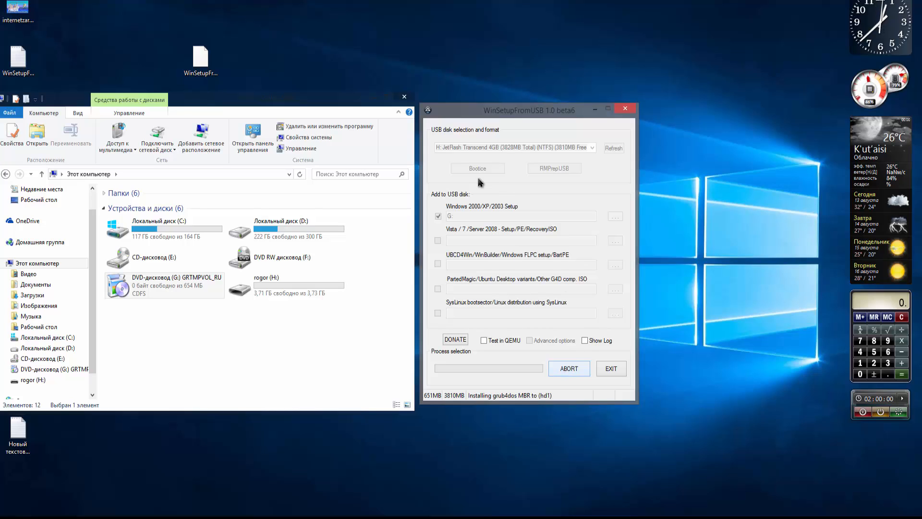
{"action": "left_click", "coordinate": [375, 101]}
{"action": "left_click", "coordinate": [374, 99]}
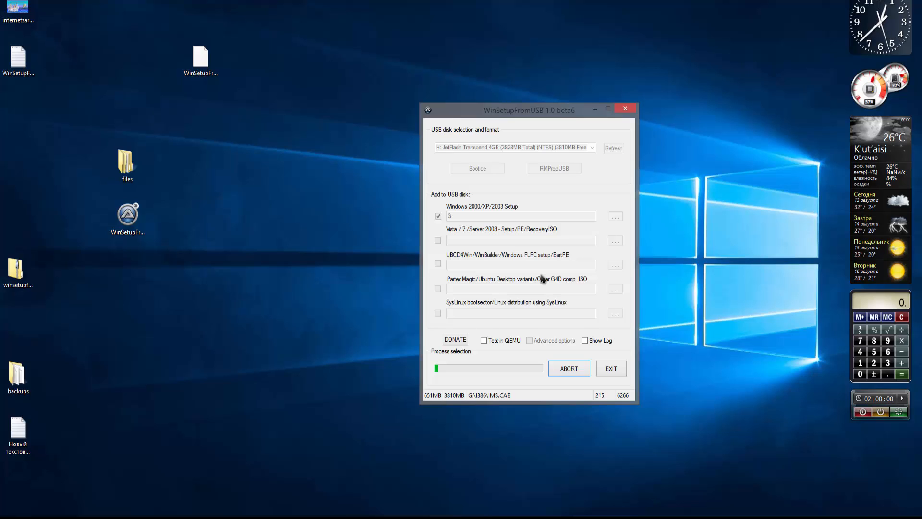
- Reposition the WinSetupFromUSB window and exit the program
{"action": "left_click_drag", "start_coordinate": [561, 111], "coordinate": [521, 103]}
{"action": "left_click", "coordinate": [572, 361]}
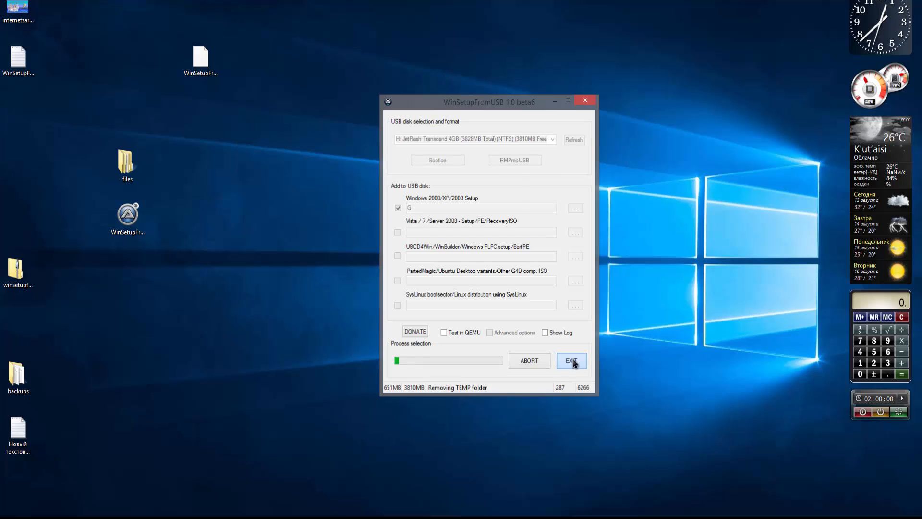
{"action": "left_click", "coordinate": [572, 362]}
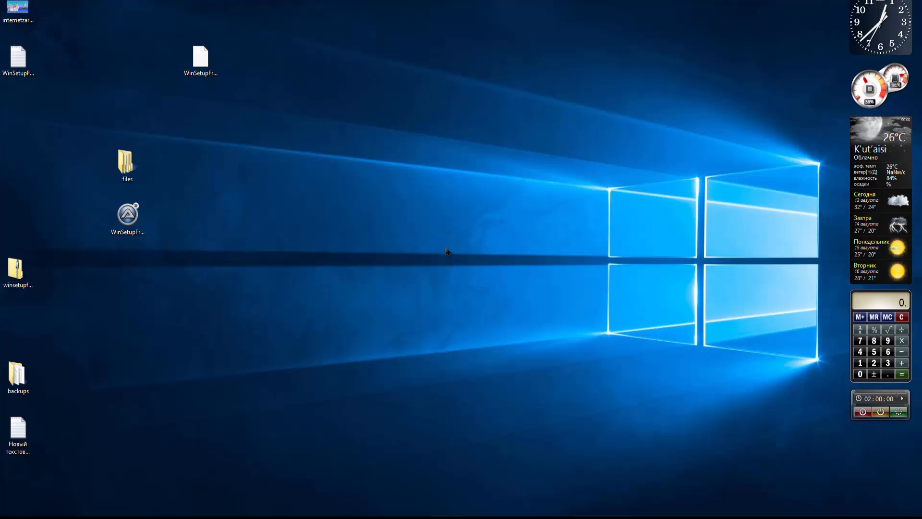